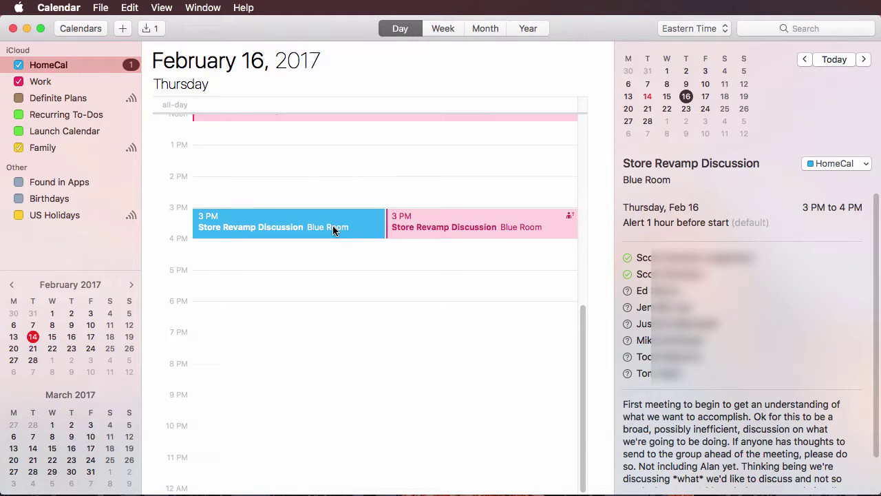
Delete the Work calendar's copy of the 3 PM Store Revamp Discussion meeting and confirm the deletion.
{"action": "left_click", "coordinate": [424, 231]}
{"action": "key", "text": "Delete"}
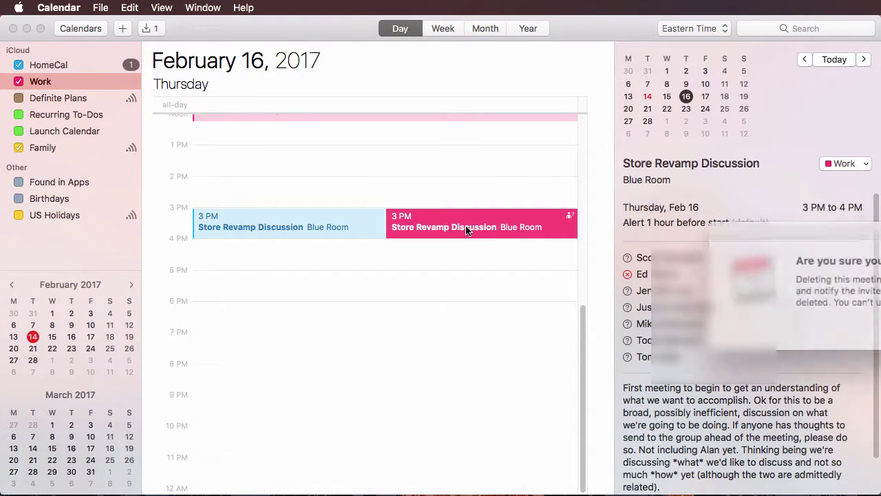
{"action": "key", "text": "Return"}
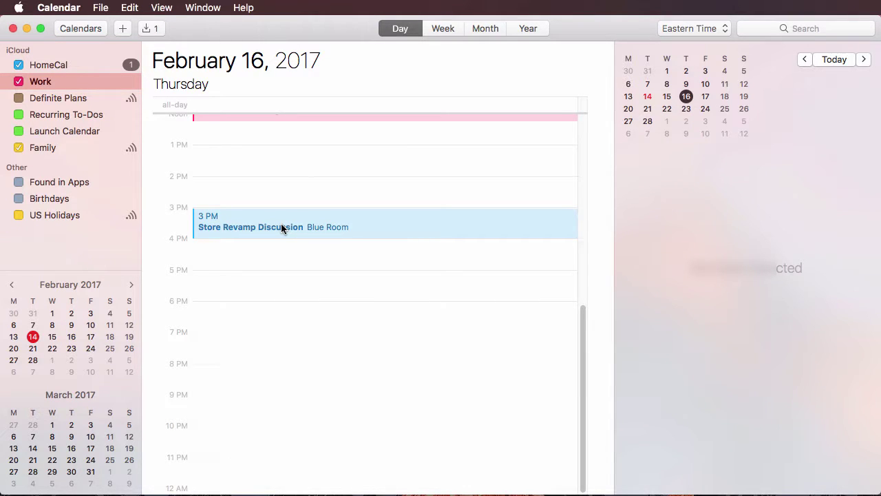
Check which calendars the Store Revamp Discussion invitation in HomeCal can be assigned to.
{"action": "mouse_move", "coordinate": [48, 66]}
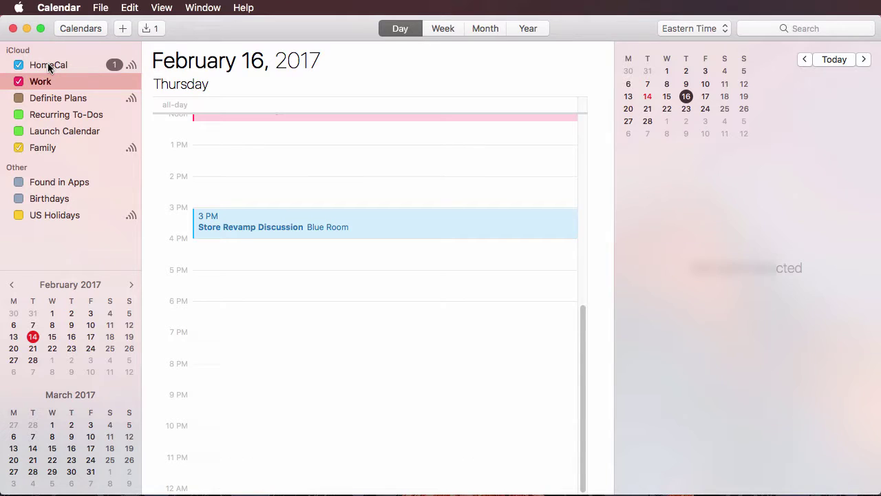
{"action": "left_click", "coordinate": [267, 232]}
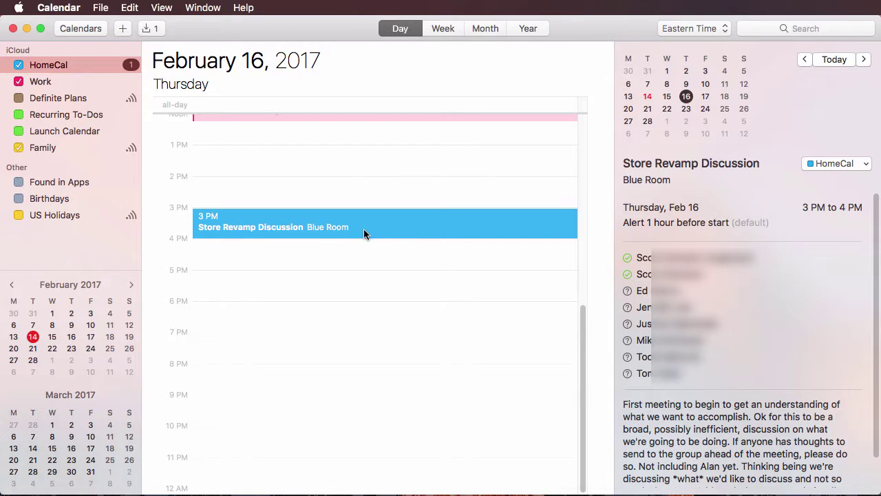
{"action": "left_click", "coordinate": [834, 166]}
{"action": "left_click", "coordinate": [845, 165]}
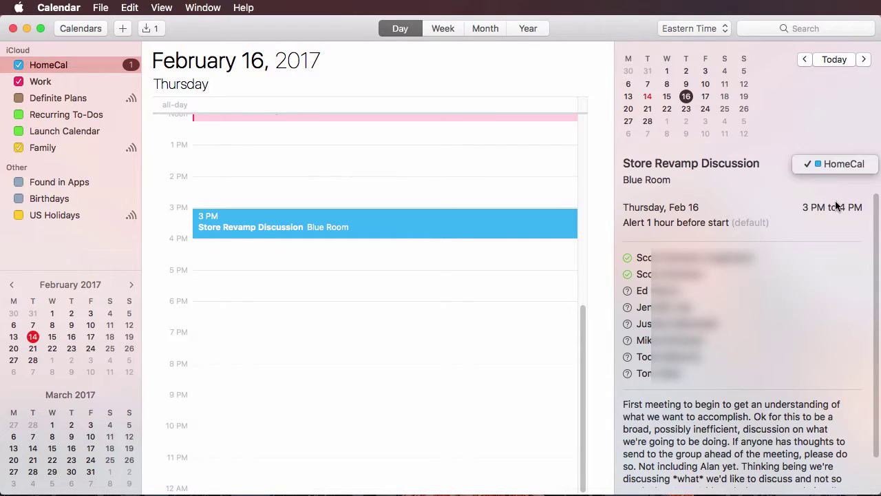
{"action": "left_click", "coordinate": [844, 164]}
{"action": "left_click", "coordinate": [787, 184]}
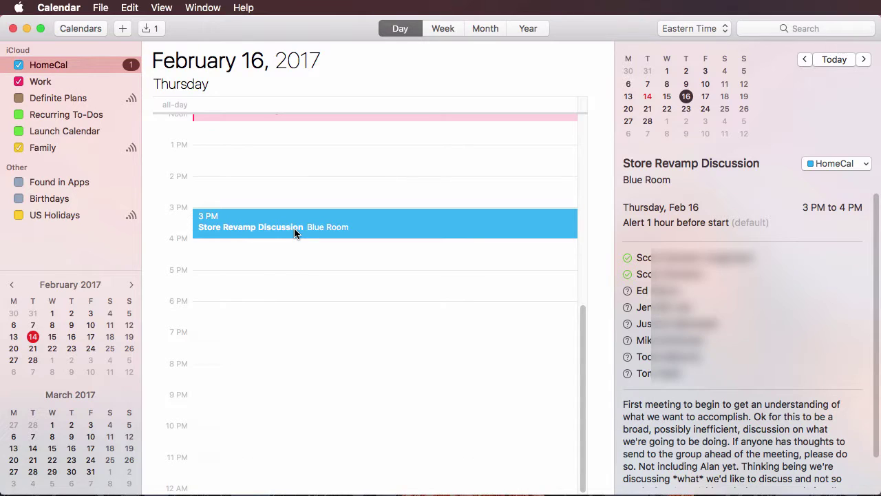
{"action": "left_click", "coordinate": [843, 163]}
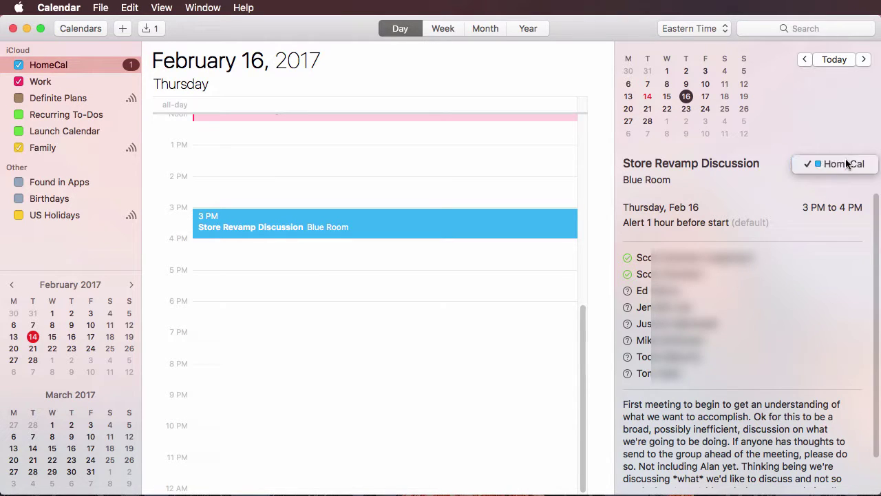
{"action": "left_click", "coordinate": [841, 163]}
{"action": "left_click", "coordinate": [833, 163]}
{"action": "left_click", "coordinate": [831, 163]}
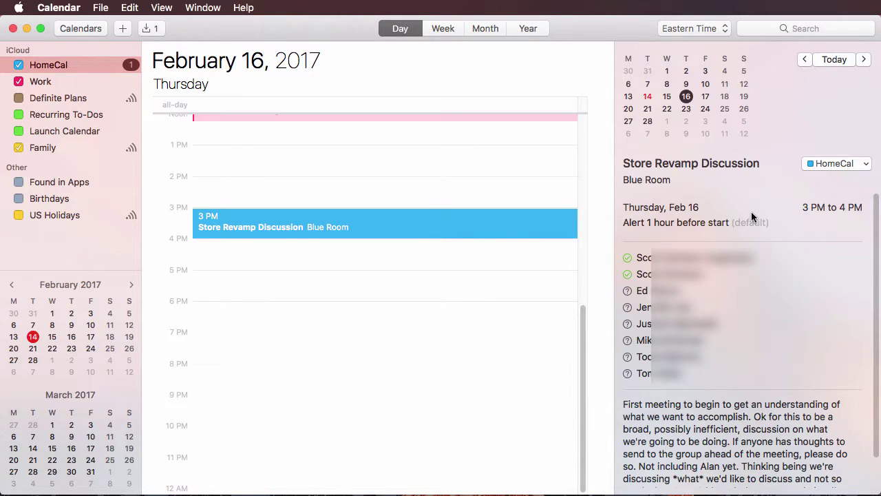
{"action": "left_click", "coordinate": [854, 163]}
{"action": "left_click", "coordinate": [851, 163]}
{"action": "left_click", "coordinate": [857, 164]}
{"action": "left_click", "coordinate": [860, 163]}
{"action": "left_click", "coordinate": [838, 163]}
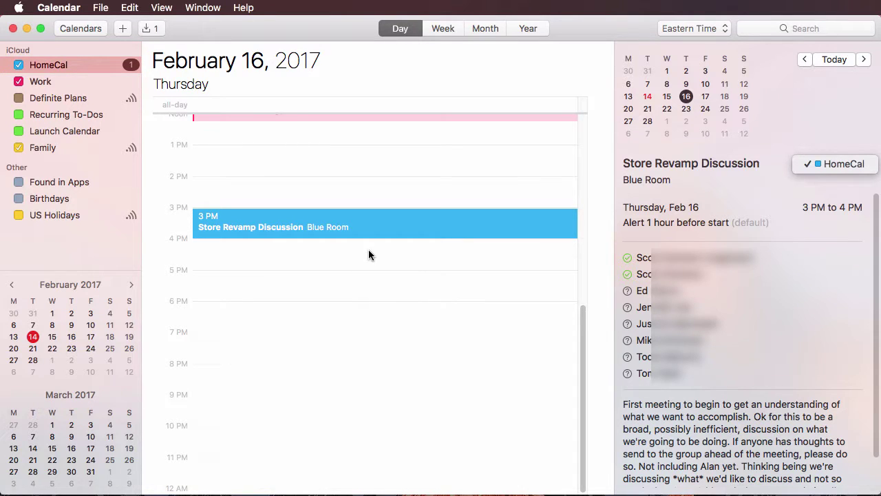
Duplicate the Store Revamp Discussion invitation and assign the copy to the Work calendar in its Info window.
{"action": "left_click", "coordinate": [364, 227]}
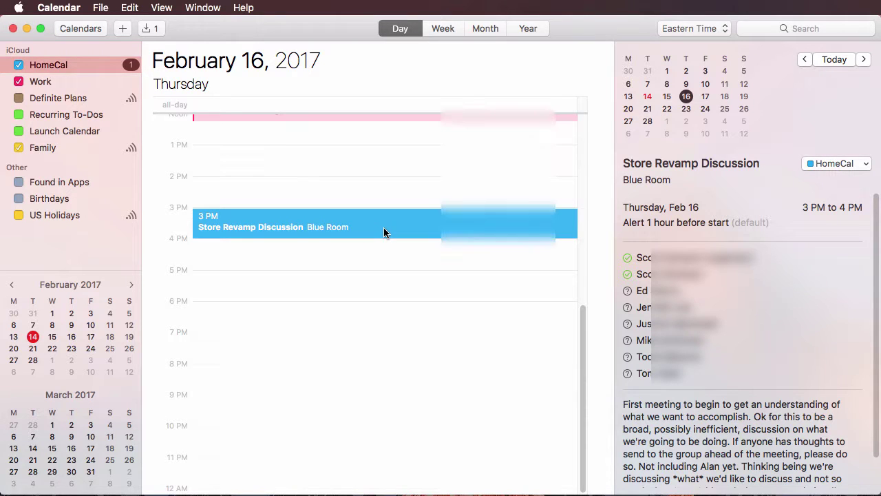
{"action": "key", "text": "super+i"}
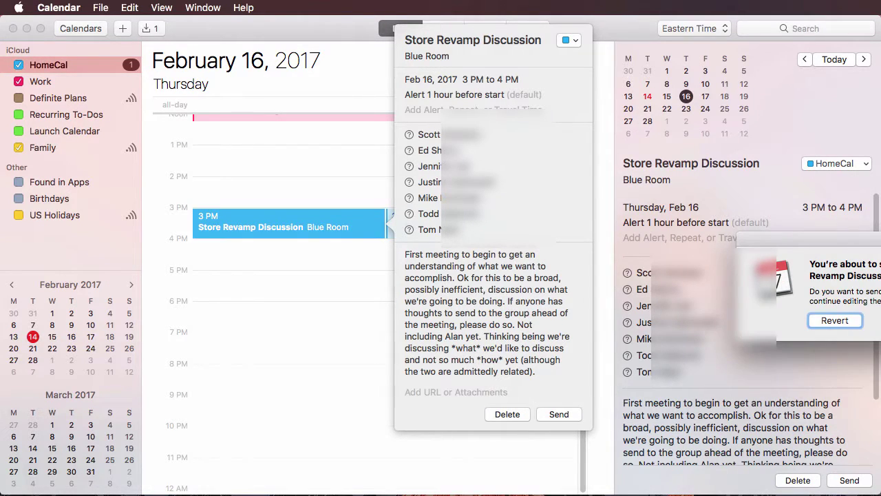
{"action": "key", "text": "Escape"}
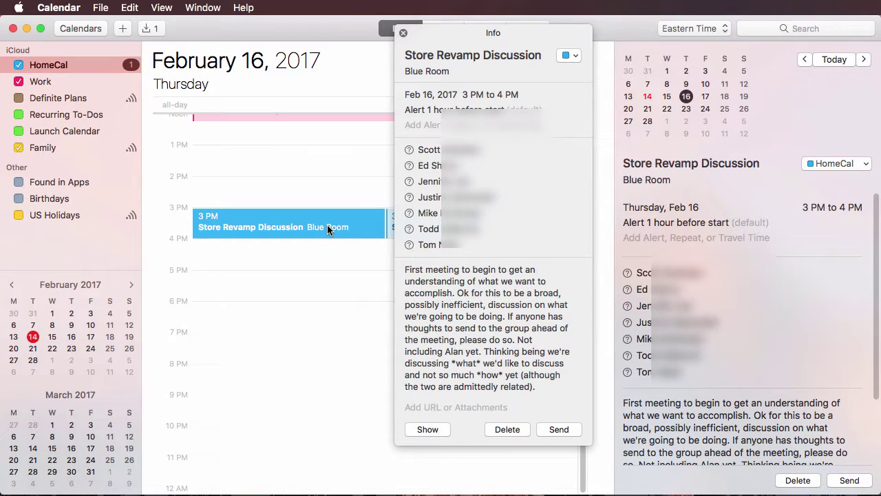
{"action": "left_click", "coordinate": [570, 56]}
{"action": "left_click", "coordinate": [581, 69]}
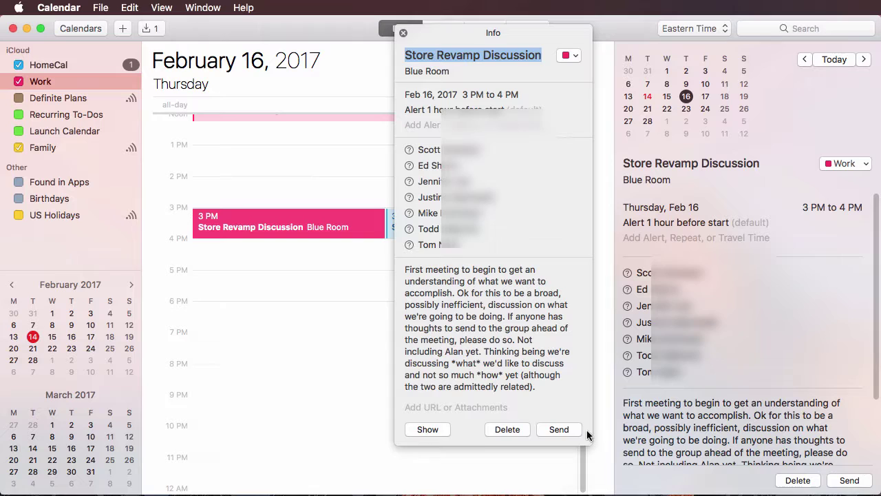
Remove every invitee from the Work copy of Store Revamp Discussion and close its Info window.
{"action": "left_click", "coordinate": [422, 152]}
{"action": "left_click", "coordinate": [422, 151]}
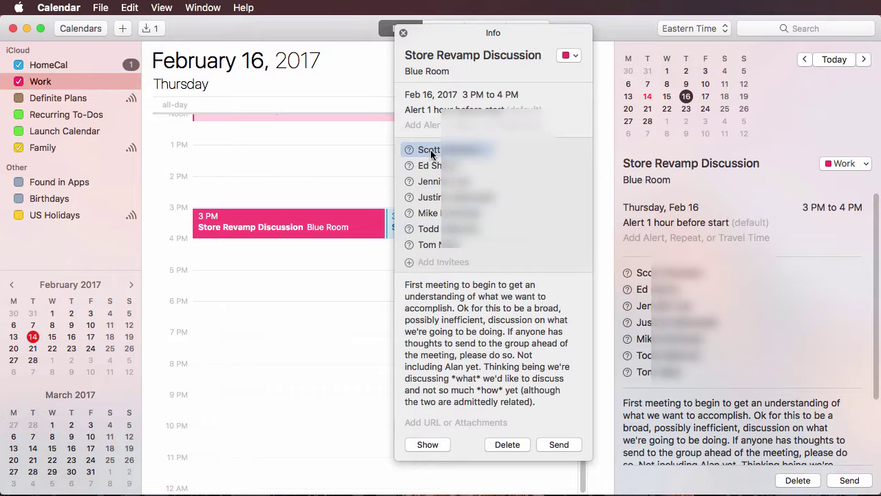
{"action": "key", "text": "BackSpace"}
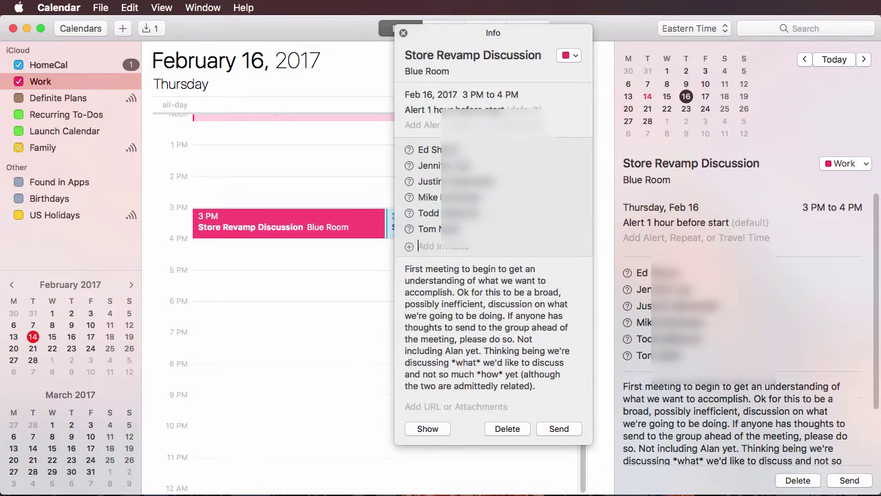
{"action": "left_click", "coordinate": [427, 150]}
{"action": "key", "text": "BackSpace"}
{"action": "left_click", "coordinate": [434, 153]}
{"action": "key", "text": "BackSpace"}
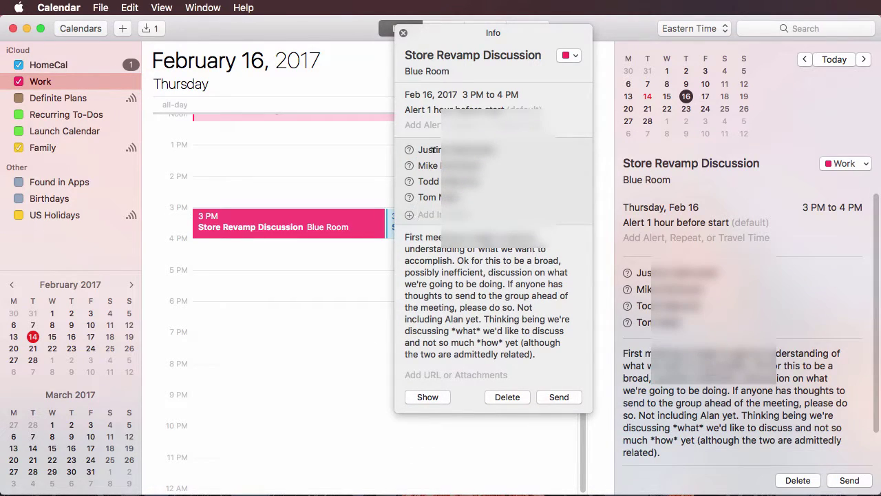
{"action": "left_click", "coordinate": [432, 149]}
{"action": "key", "text": "BackSpace"}
{"action": "left_click", "coordinate": [436, 151]}
{"action": "key", "text": "BackSpace"}
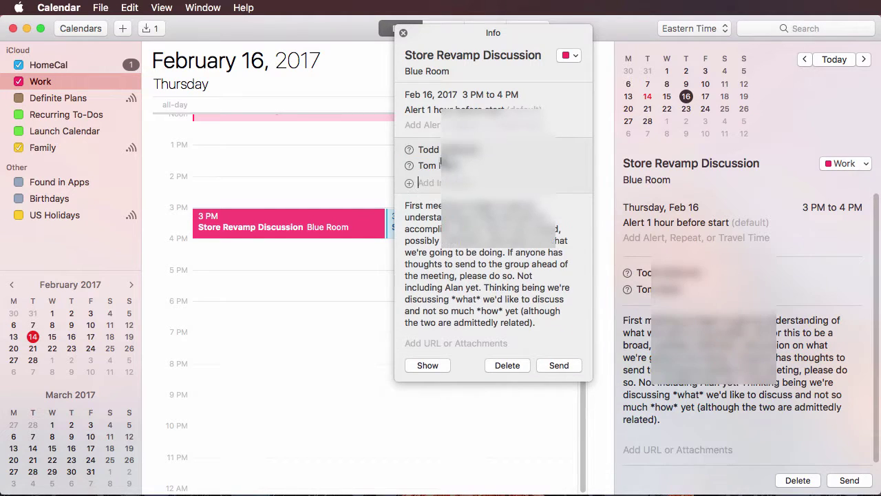
{"action": "left_click", "coordinate": [434, 149]}
{"action": "key", "text": "BackSpace"}
{"action": "left_click", "coordinate": [434, 149]}
{"action": "key", "text": "BackSpace"}
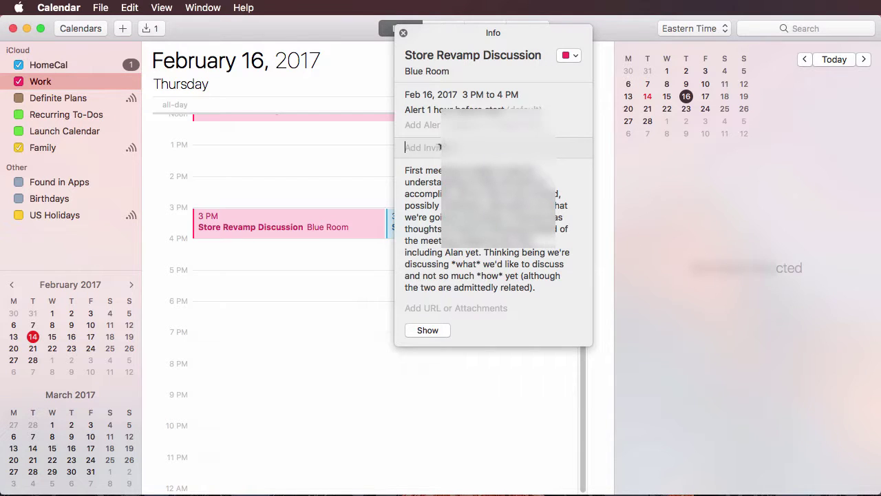
{"action": "left_click", "coordinate": [380, 215]}
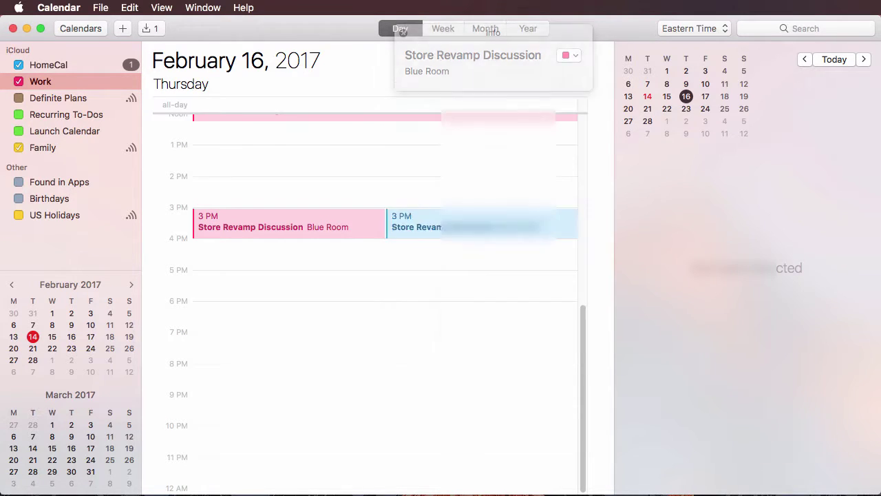
Open a fresh HomeCal copy of Store Revamp Discussion and assign it to the Work calendar.
{"action": "double_click", "coordinate": [332, 232]}
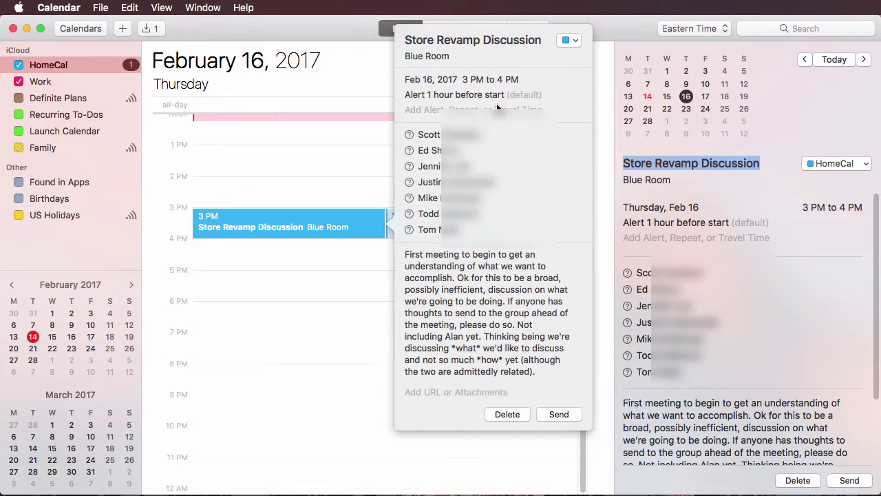
{"action": "left_click", "coordinate": [569, 39]}
{"action": "left_click", "coordinate": [584, 53]}
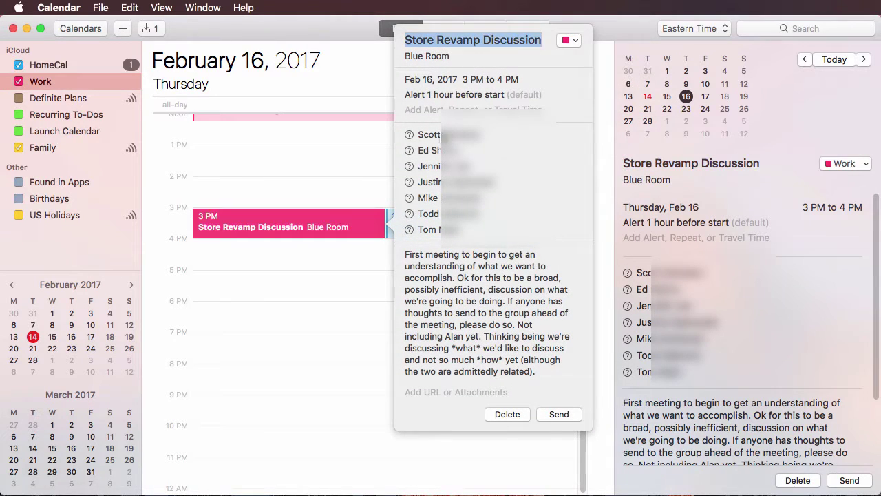
Remove all invitees except the last one from the Work copy of Store Revamp Discussion and send the invitation.
{"action": "left_click", "coordinate": [427, 135]}
{"action": "key", "text": "Delete"}
{"action": "left_click", "coordinate": [435, 148]}
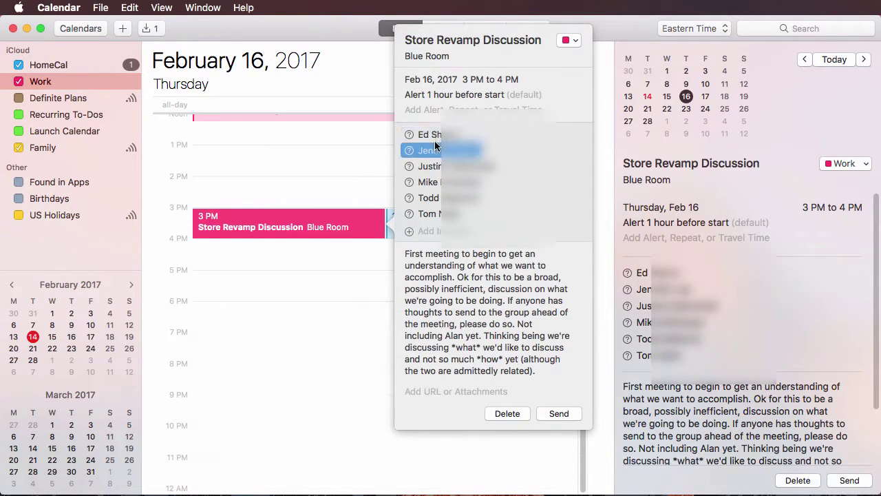
{"action": "key", "text": "Delete"}
{"action": "left_click", "coordinate": [435, 141]}
{"action": "key", "text": "Delete"}
{"action": "left_click", "coordinate": [435, 146]}
{"action": "key", "text": "Delete"}
{"action": "left_click", "coordinate": [438, 149]}
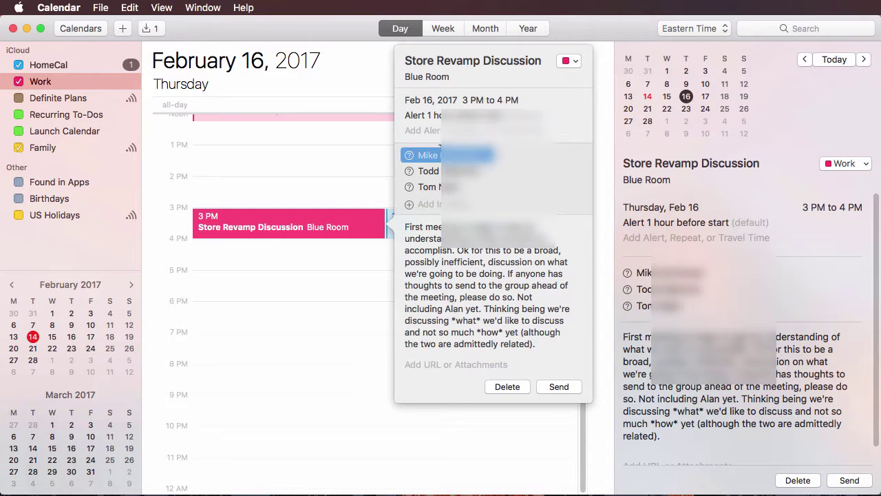
{"action": "key", "text": "Delete"}
{"action": "left_click", "coordinate": [439, 163]}
{"action": "key", "text": "Delete"}
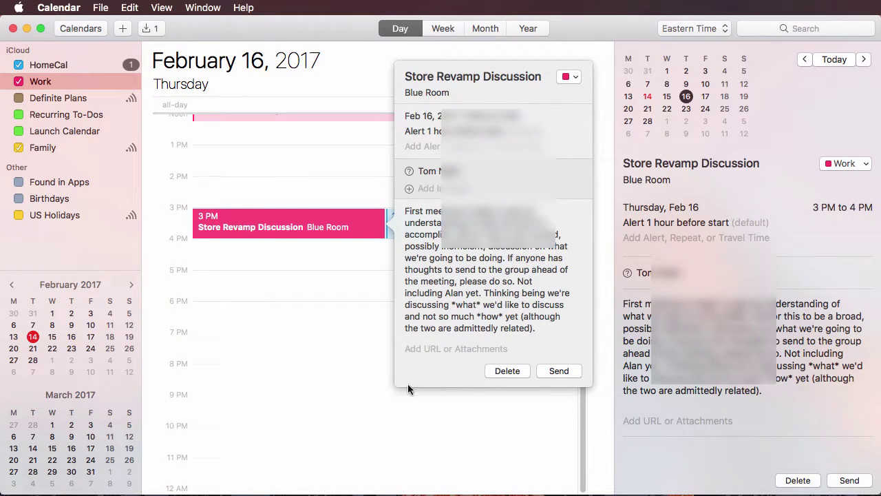
{"action": "left_click", "coordinate": [561, 374]}
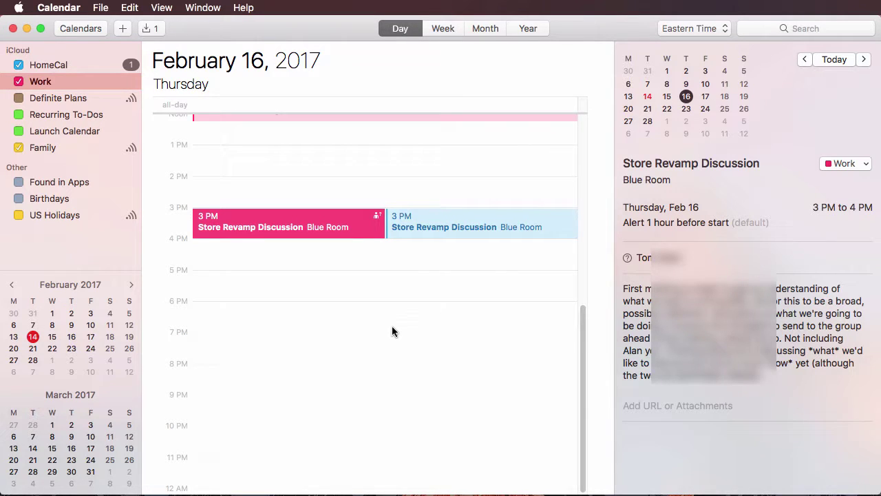
Delete both the HomeCal invitation and the Work copy of Store Revamp Discussion, confirming the meeting's deletion.
{"action": "left_click", "coordinate": [449, 227]}
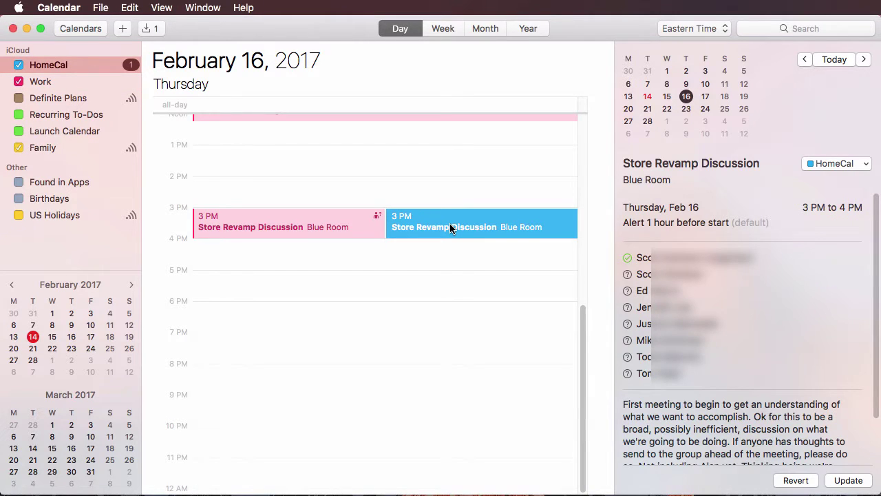
{"action": "key", "text": "Delete"}
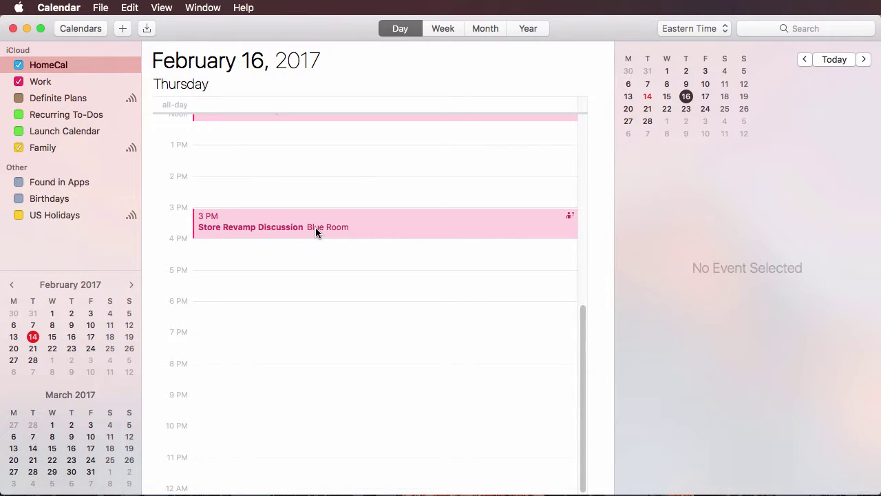
{"action": "left_click", "coordinate": [338, 217]}
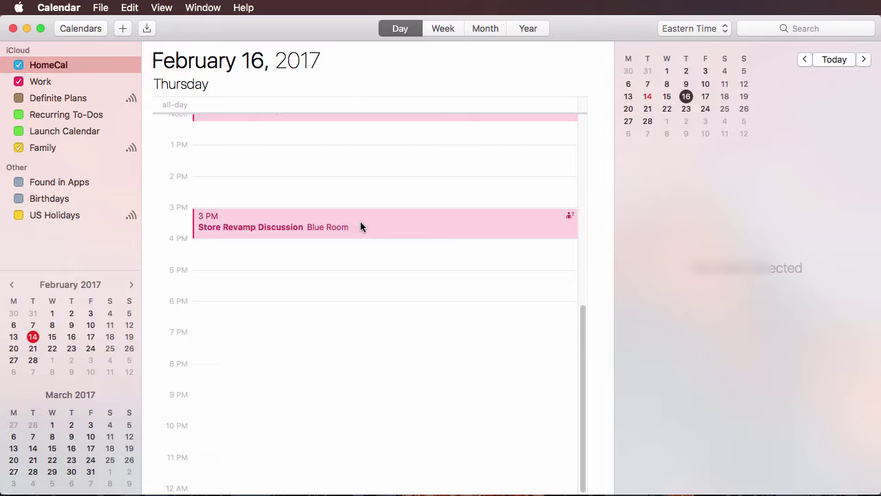
{"action": "left_click", "coordinate": [383, 228]}
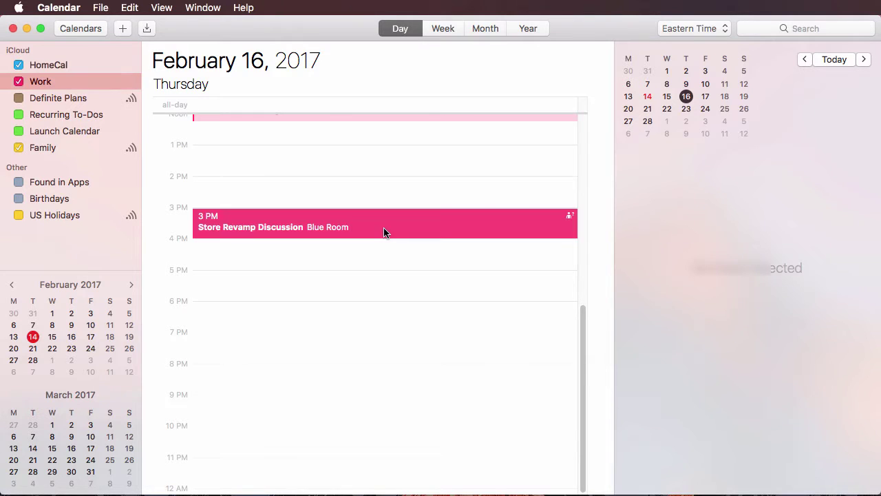
{"action": "key", "text": "Delete"}
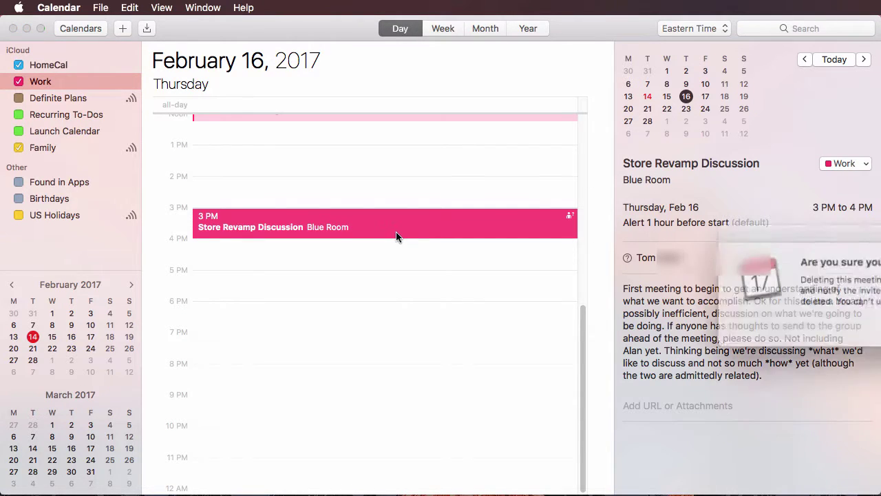
{"action": "key", "text": "Return"}
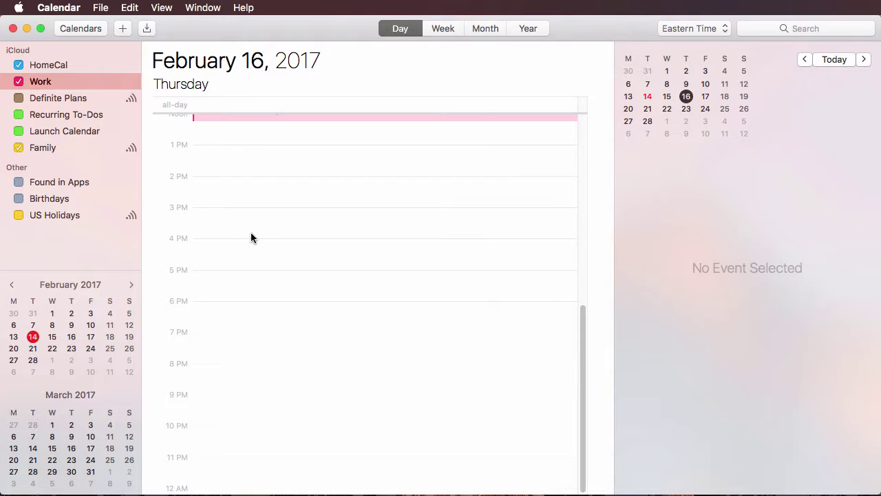
Move the Work calendar above HomeCal in the iCloud calendar list.
{"action": "scroll", "coordinate": [251, 237], "scroll_direction": "up", "scroll_amount": 5}
{"action": "scroll", "coordinate": [250, 237], "scroll_direction": "down", "scroll_amount": 5}
{"action": "left_click_drag", "start_coordinate": [46, 83], "coordinate": [43, 58]}
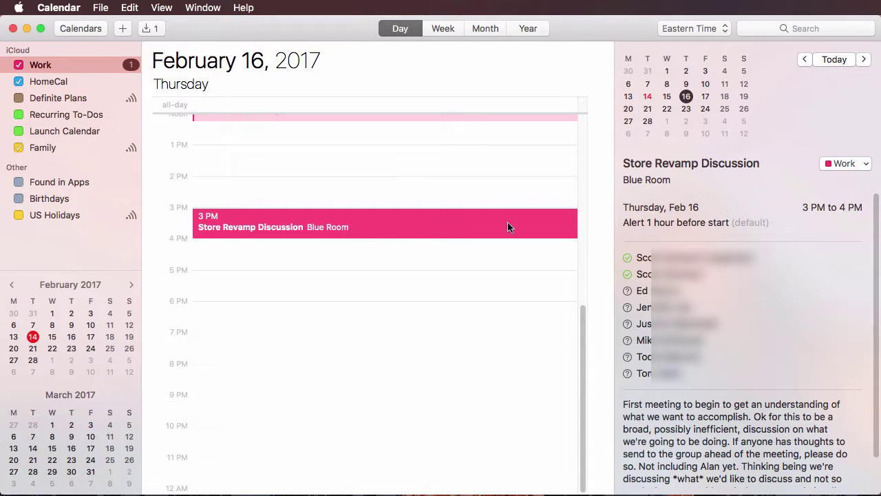
Examine the calendar choices for the new Store Revamp Discussion invitation in Work without changing its assignment.
{"action": "left_click", "coordinate": [847, 165]}
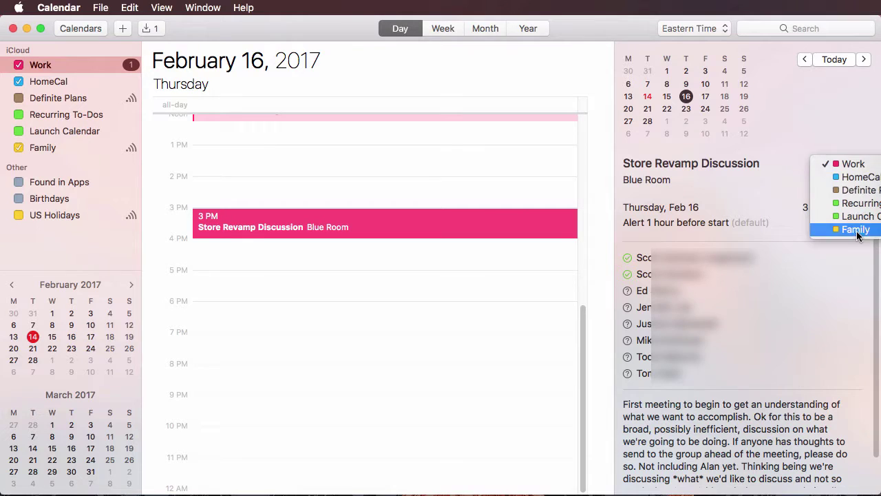
{"action": "left_click", "coordinate": [756, 142]}
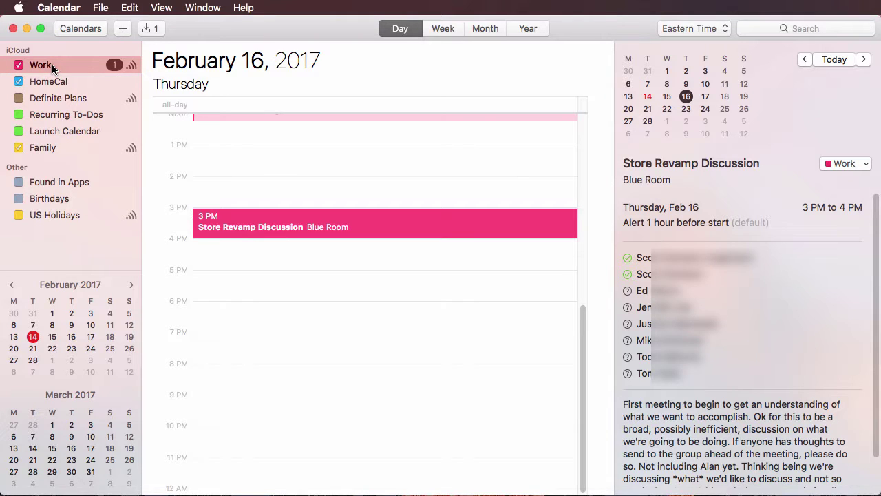
{"action": "left_click", "coordinate": [274, 320]}
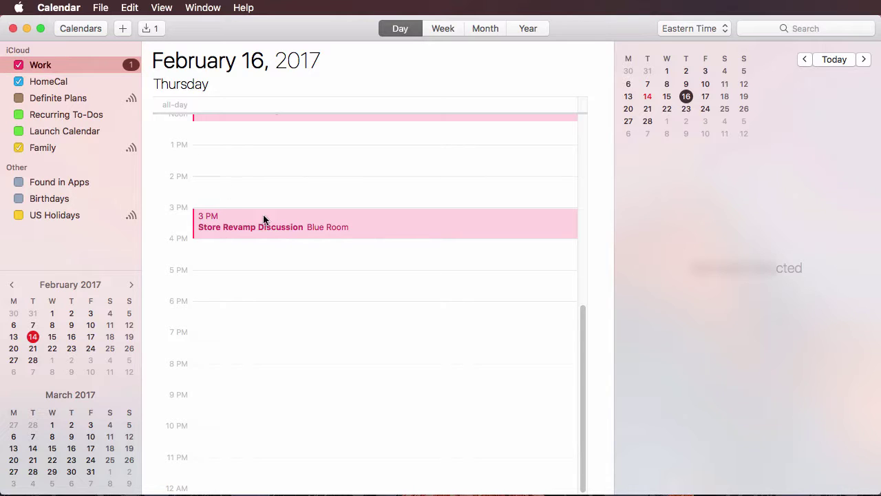
Delete the Store Revamp Discussion invitation from the Work calendar and select Work in the calendar list.
{"action": "left_click", "coordinate": [282, 229]}
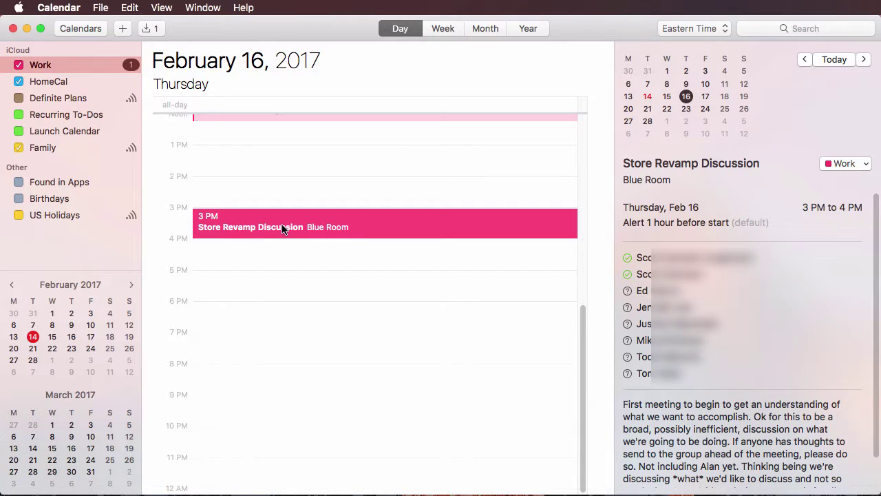
{"action": "key", "text": "Delete"}
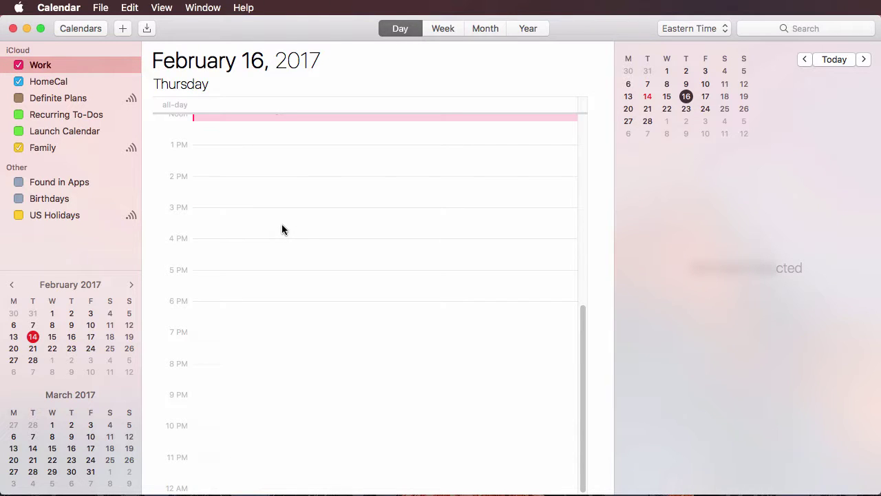
{"action": "left_click", "coordinate": [55, 69]}
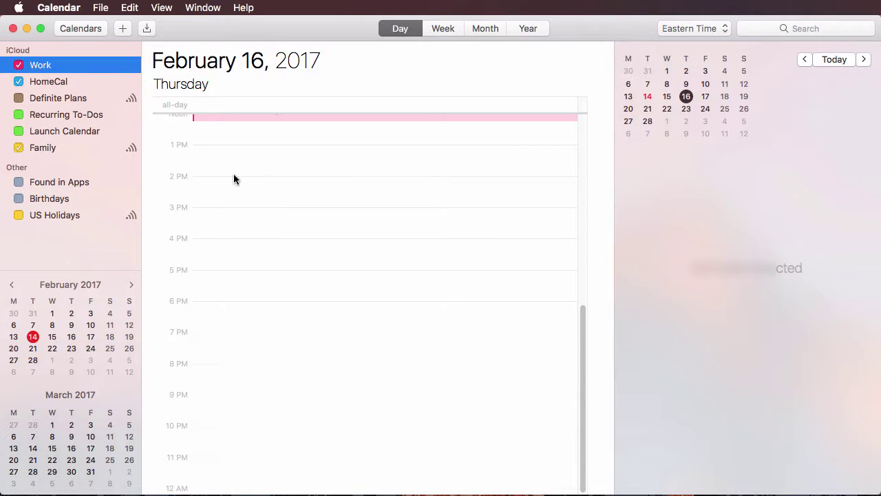
{"action": "scroll", "coordinate": [259, 222], "scroll_direction": "up", "scroll_amount": 1}
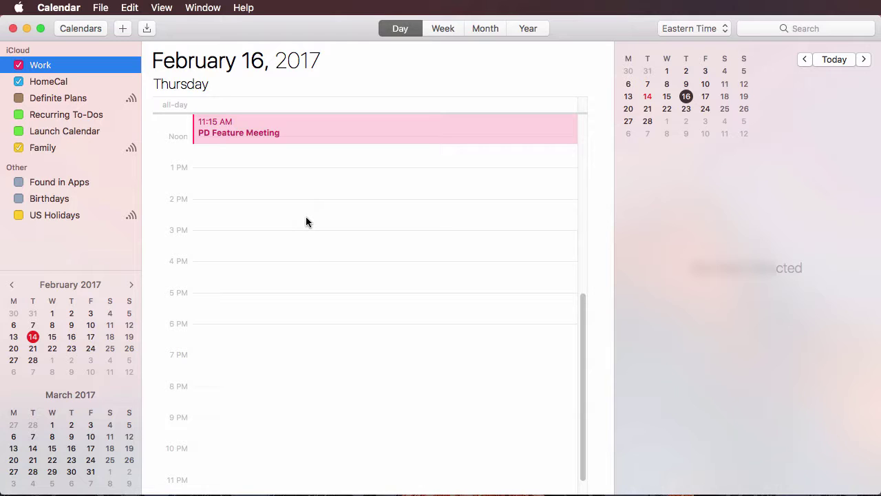
{"action": "scroll", "coordinate": [306, 221], "scroll_direction": "up", "scroll_amount": 1}
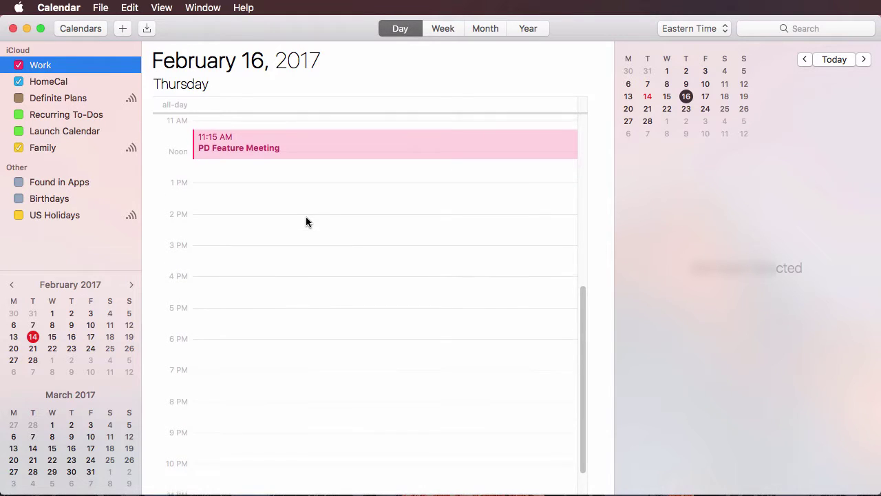